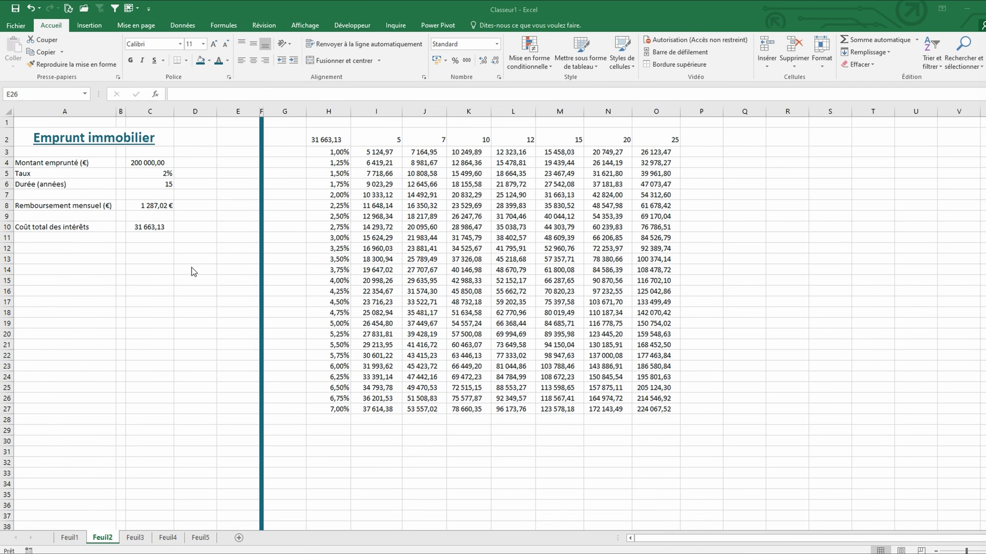
# - Enter 250 000 as the borrowed amount in C4, then change it to 100000
pyautogui.click(144, 163)
pyautogui.write('250 0')
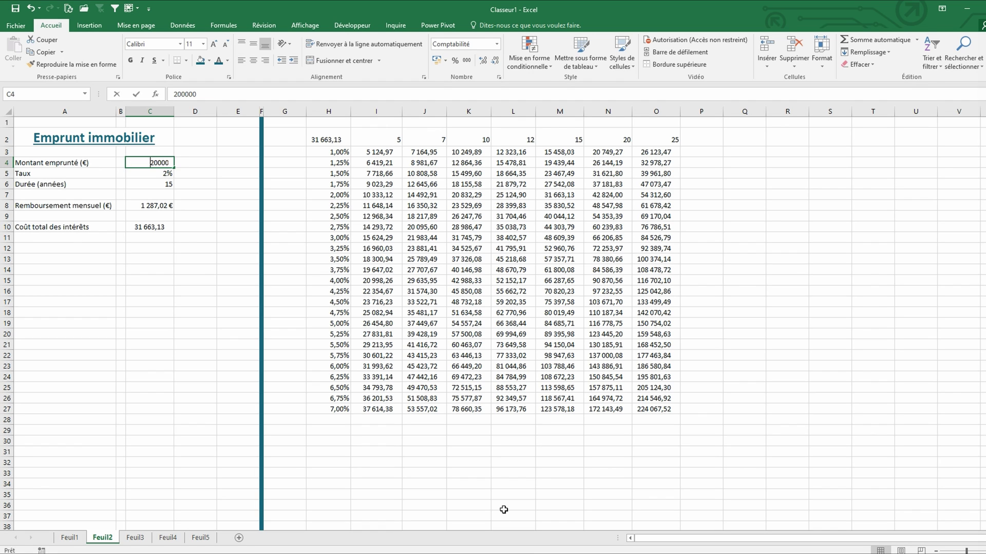
pyautogui.write('00')
pyautogui.press('Return')
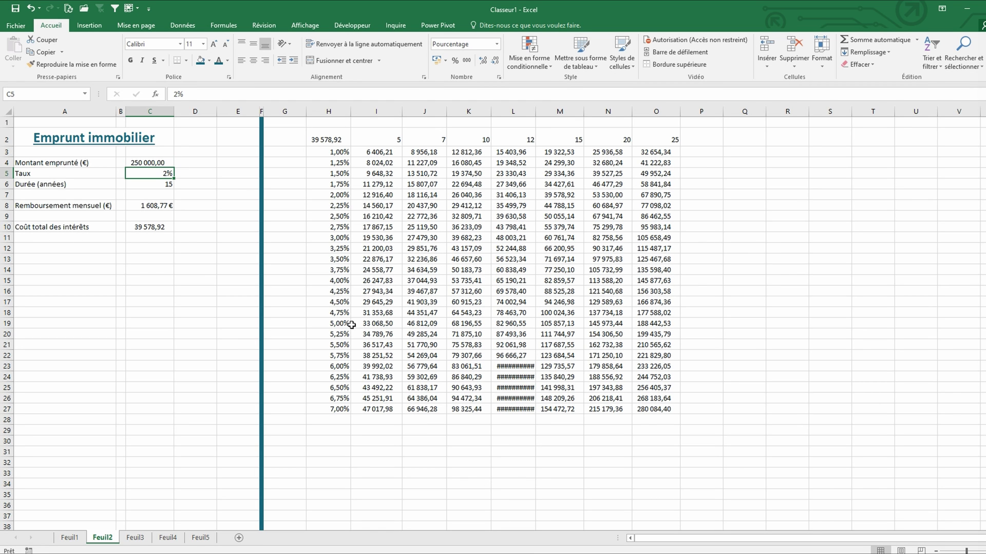
pyautogui.press('Up')
pyautogui.write('100000')
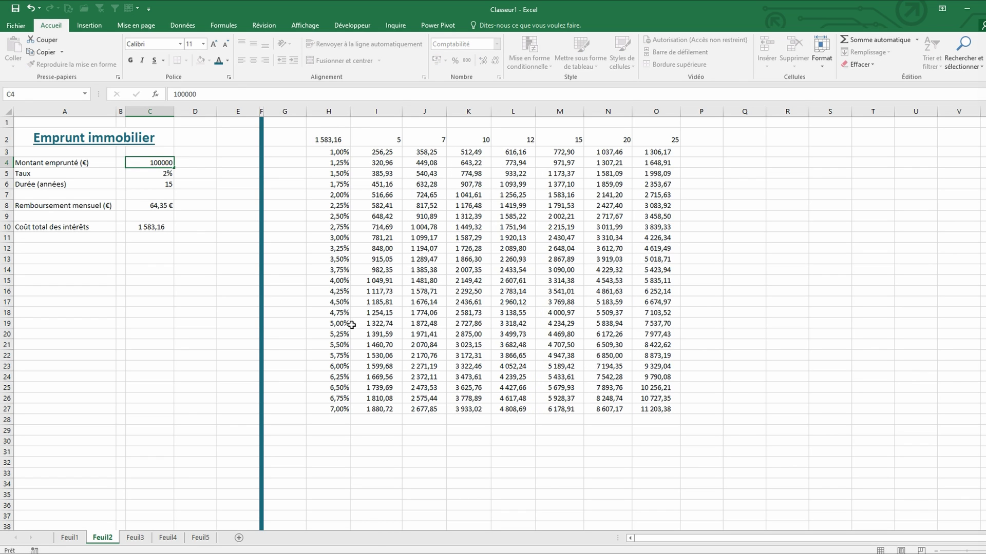
pyautogui.press('Return')
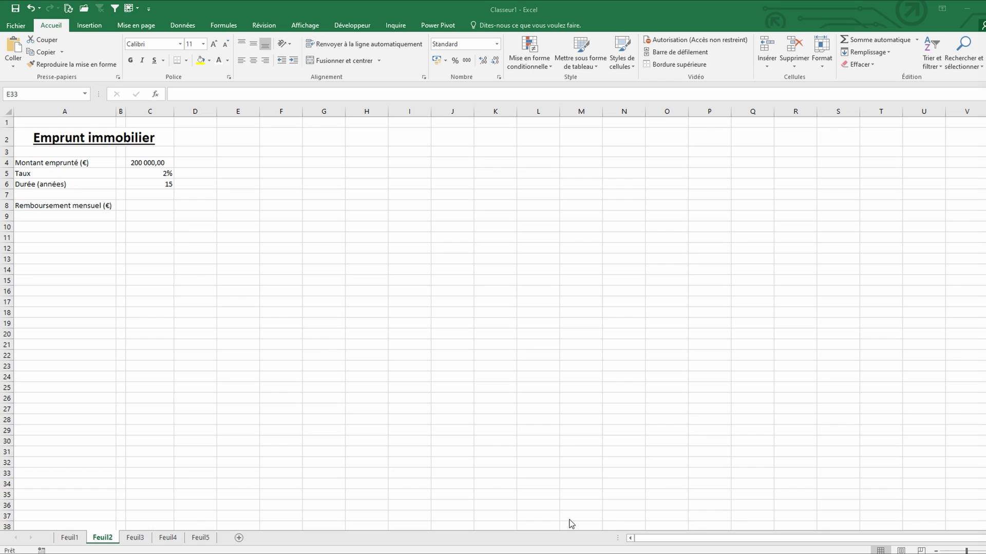
# - Enter =-VPM(C5/12;C6*12;C4) in C8 to get a monthly payment of 1 287,02 €
pyautogui.click(154, 205)
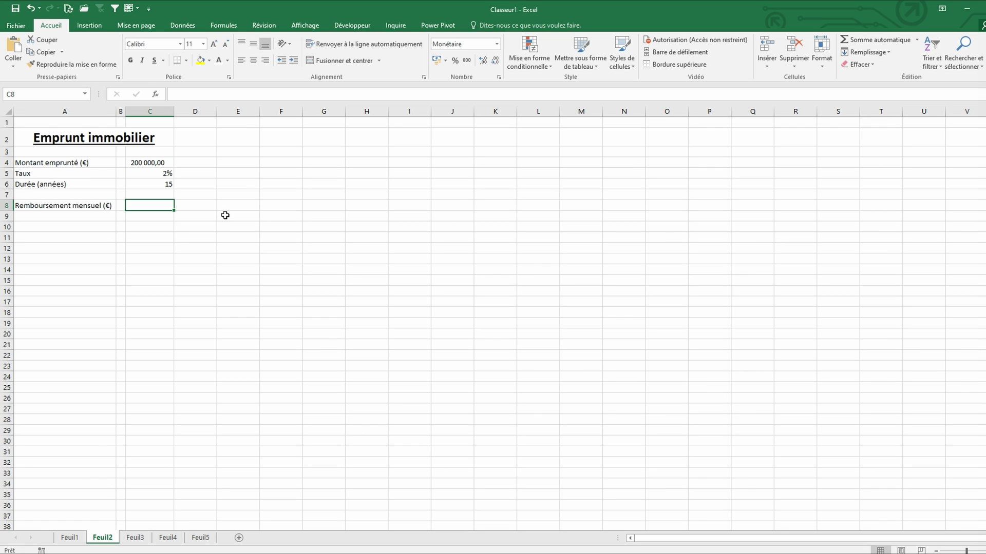
pyautogui.write('=')
pyautogui.write('-VPM')
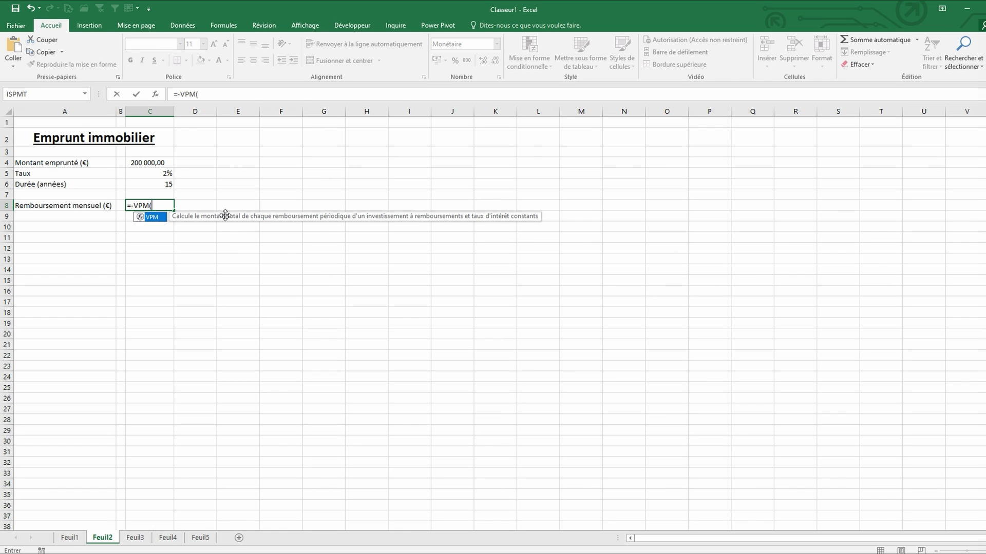
pyautogui.write('(')
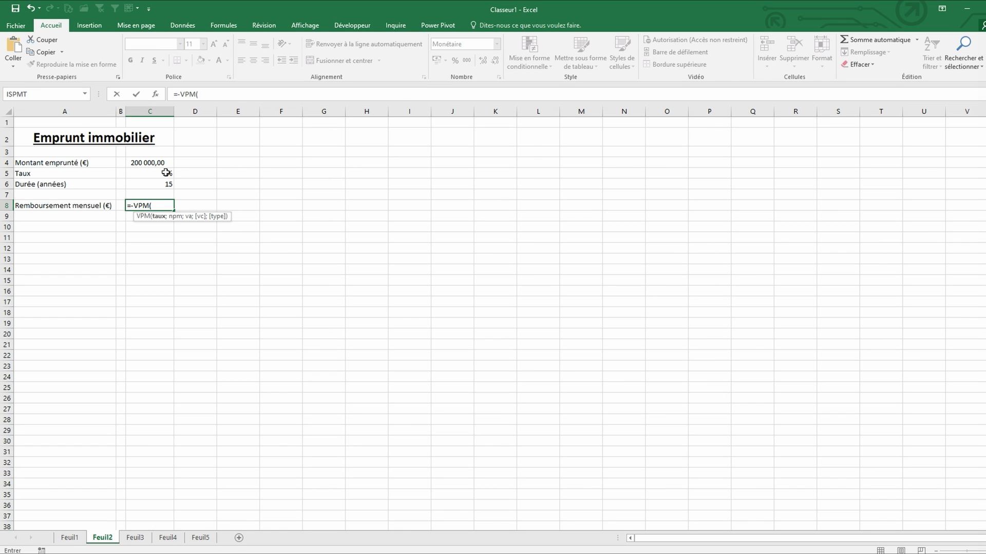
pyautogui.click(164, 174)
pyautogui.write('/12')
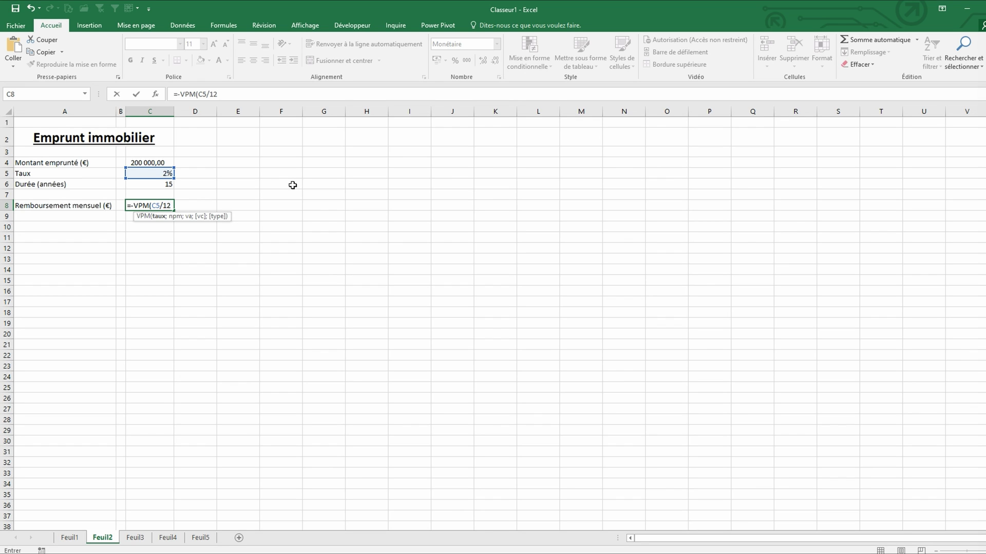
pyautogui.write(';')
pyautogui.click(150, 186)
pyautogui.write('*')
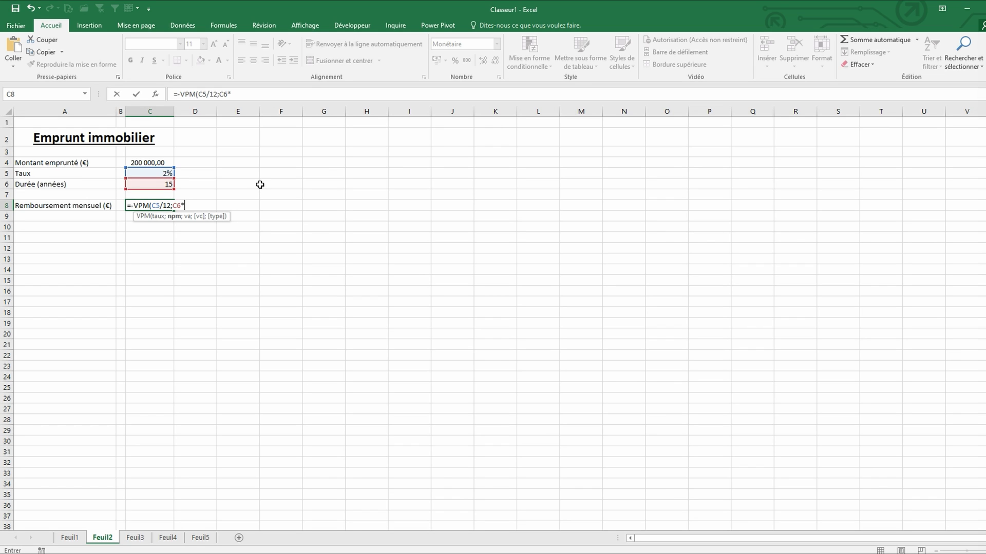
pyautogui.write('12')
pyautogui.write(';')
pyautogui.click(156, 163)
pyautogui.write(')')
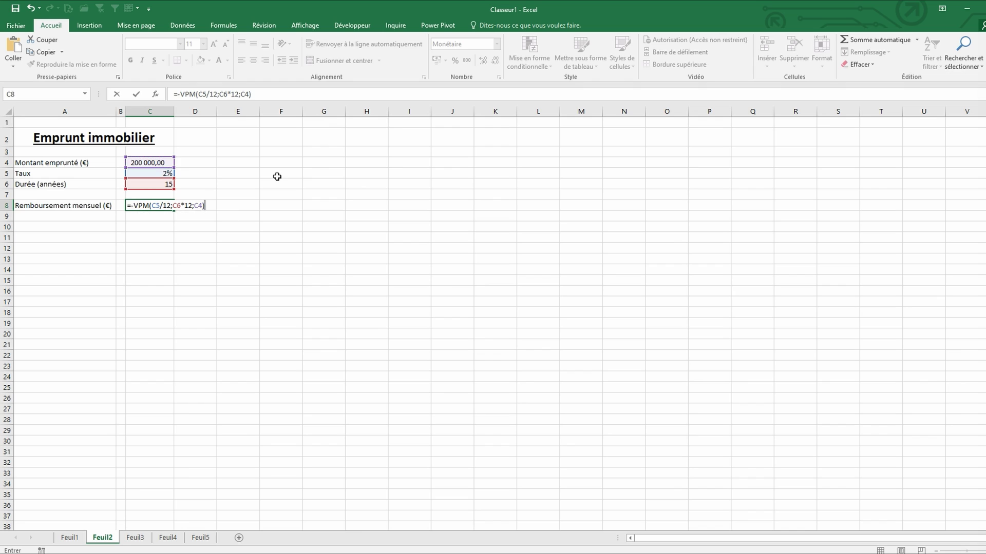
pyautogui.press('Return')
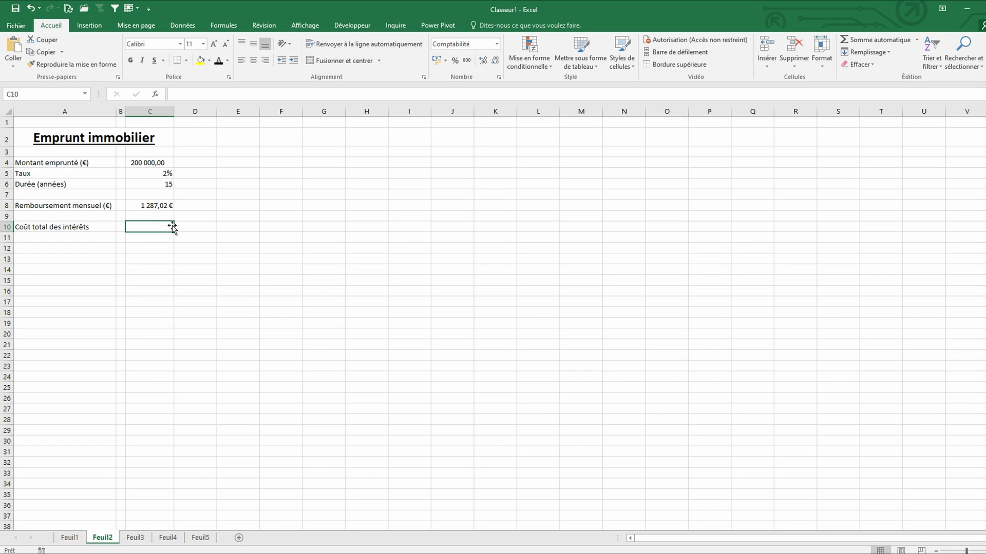
# - Copy the payment formula text from C8 without changing the cell
pyautogui.click(164, 205)
pyautogui.moveTo(254, 94); pyautogui.dragTo(135, 82)
pyautogui.hotkey('ctrl', 'c')
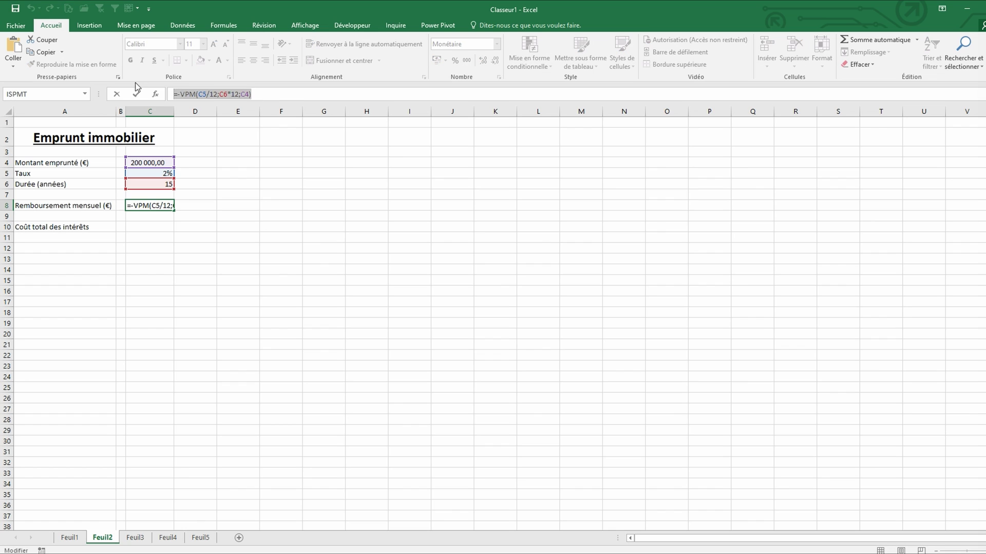
pyautogui.press('Escape')
# - Paste the formula into C10 and append *C6*12-C4, giving total interest of 31 663,13
pyautogui.click(157, 227)
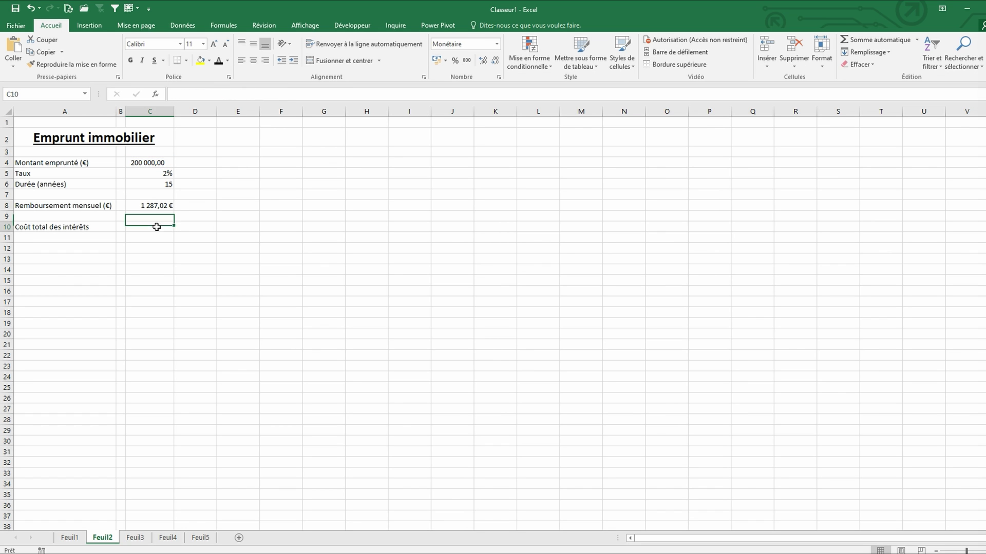
pyautogui.click(268, 94)
pyautogui.hotkey('ctrl', 'v')
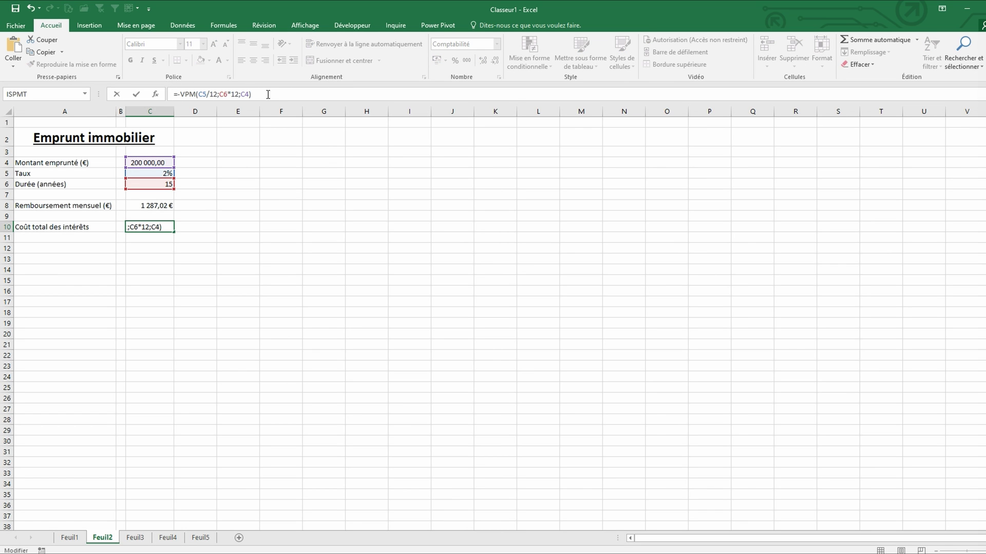
pyautogui.write('*')
pyautogui.click(167, 183)
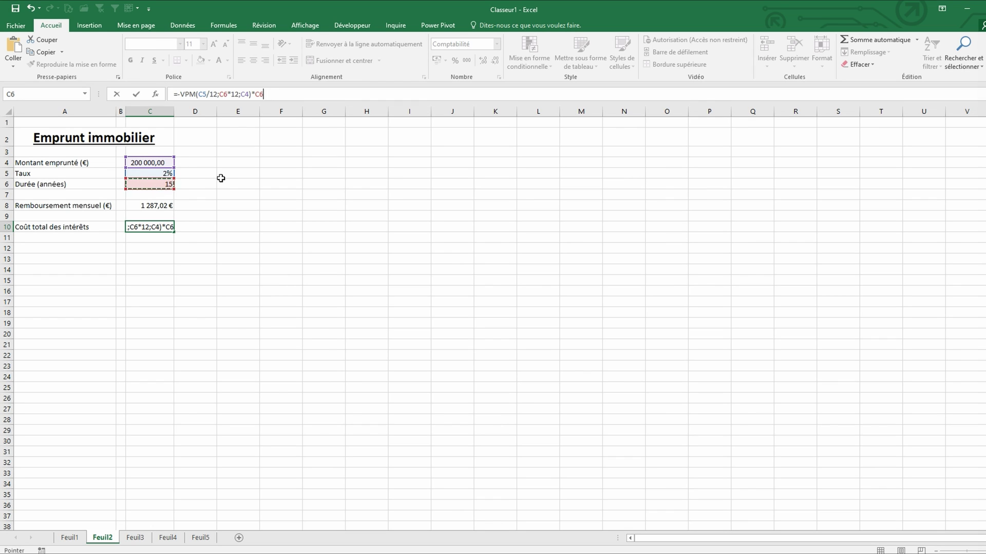
pyautogui.write('*12')
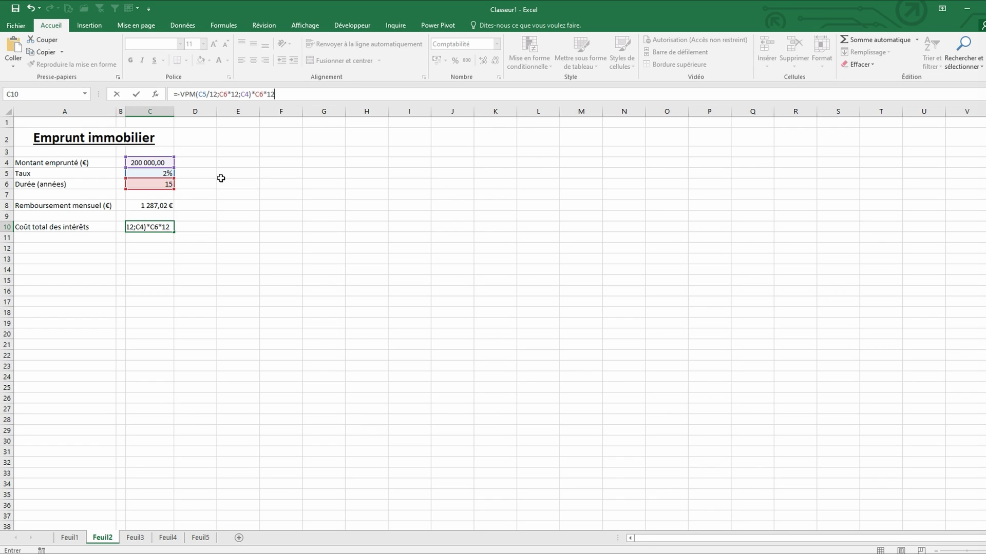
pyautogui.write('-')
pyautogui.click(167, 163)
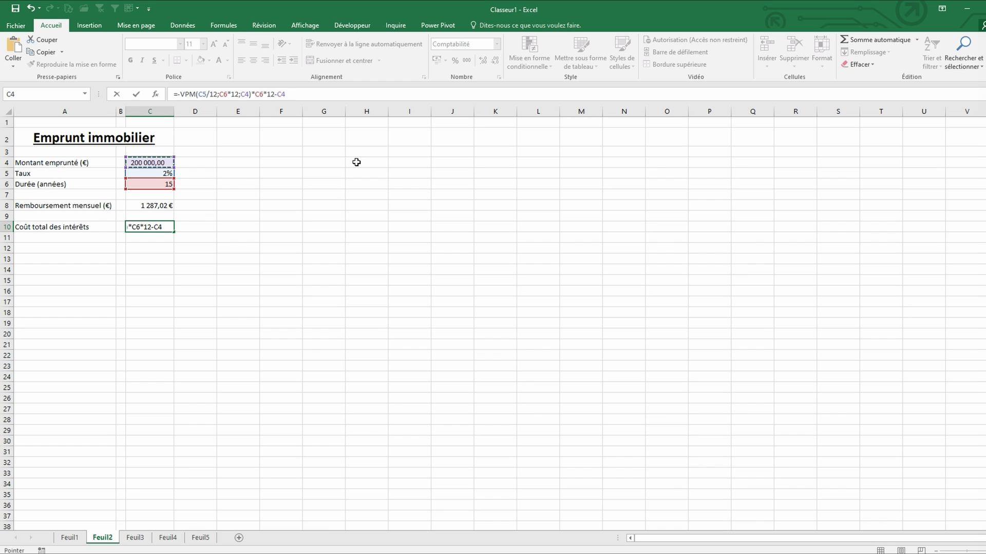
pyautogui.press('Return')
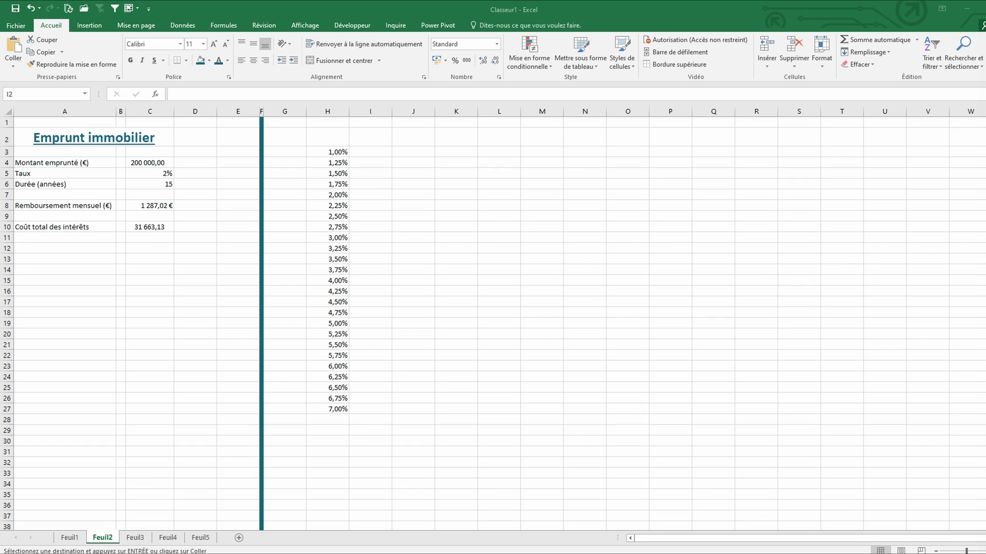
# - Copy the total interest formula text from C10 without changing the cell
pyautogui.hotkey('ctrl', 'v')
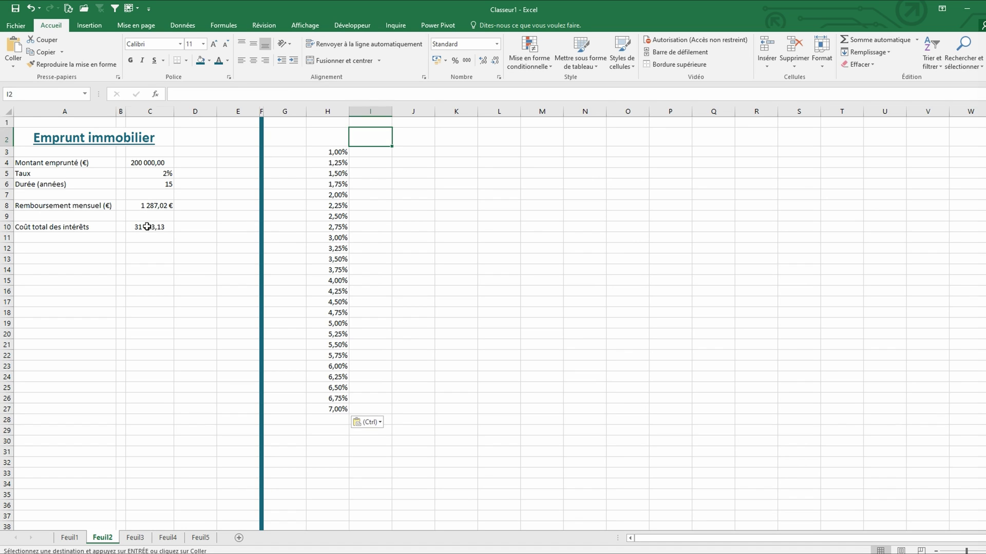
pyautogui.click(147, 226)
pyautogui.press('F2')
pyautogui.hotkey('shift', 'Home')
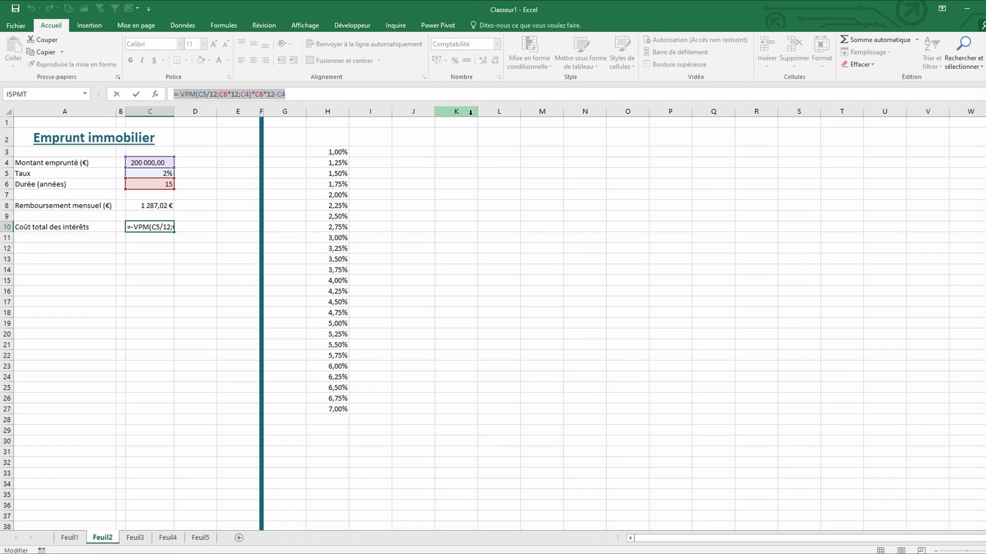
pyautogui.hotkey('ctrl', 'c')
pyautogui.press('Escape')
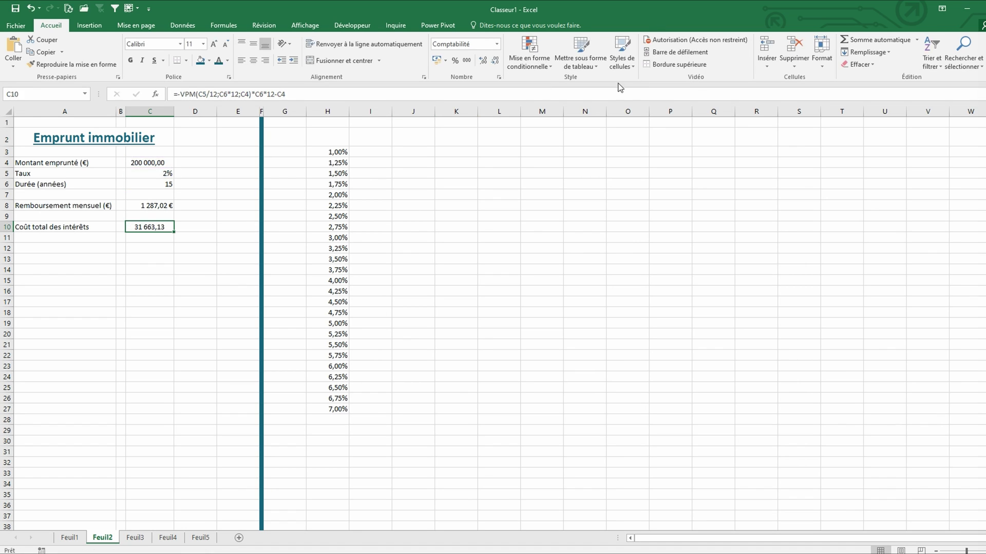
# - Paste the total interest formula into I2, then select H2:I27 as the table range
pyautogui.click(375, 139)
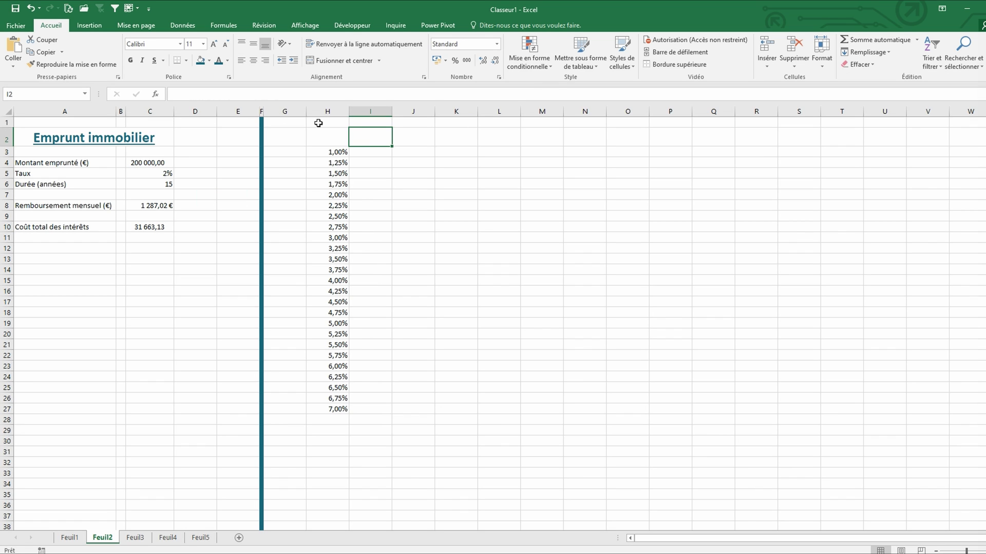
pyautogui.click(273, 93)
pyautogui.hotkey('ctrl', 'v')
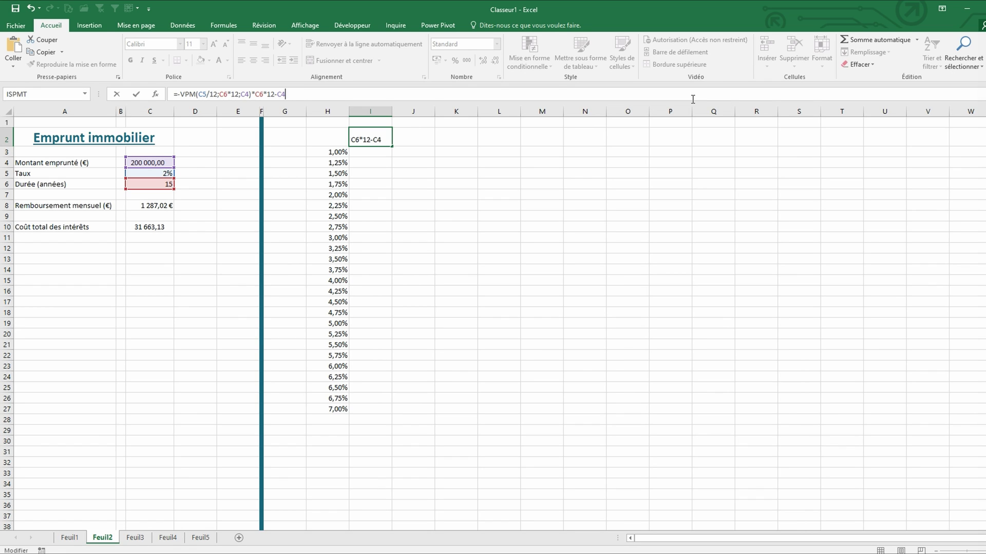
pyautogui.press('Return')
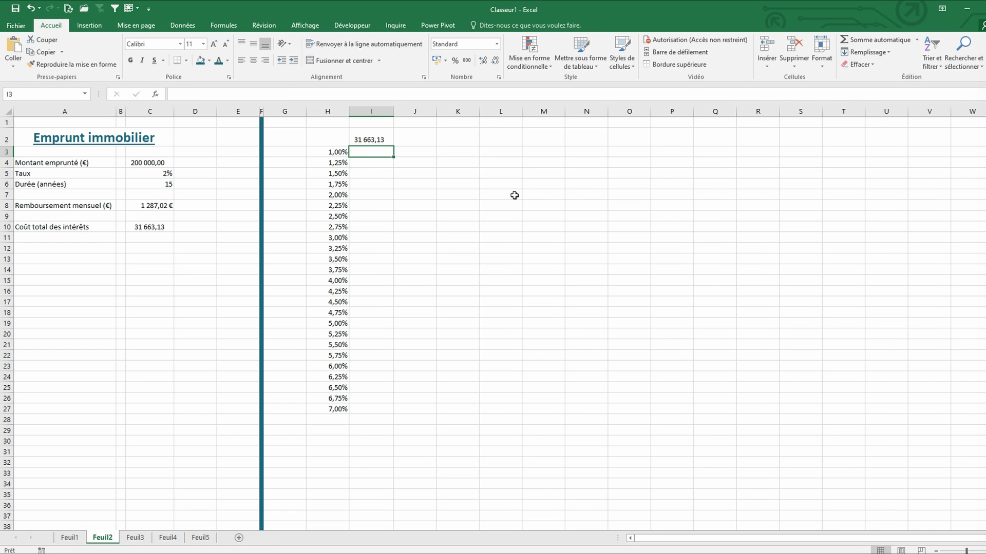
pyautogui.moveTo(335, 140); pyautogui.dragTo(369, 409)
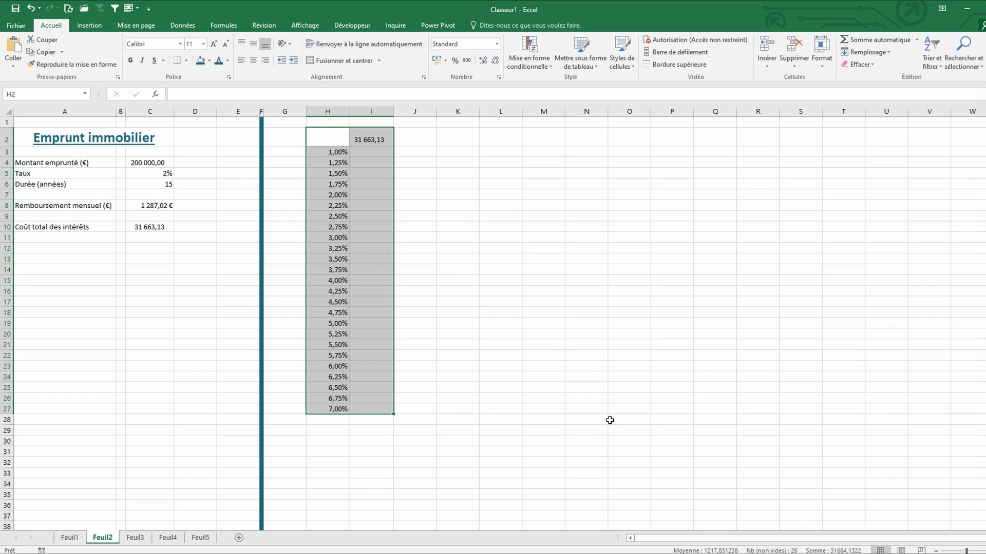
pyautogui.click(182, 25)
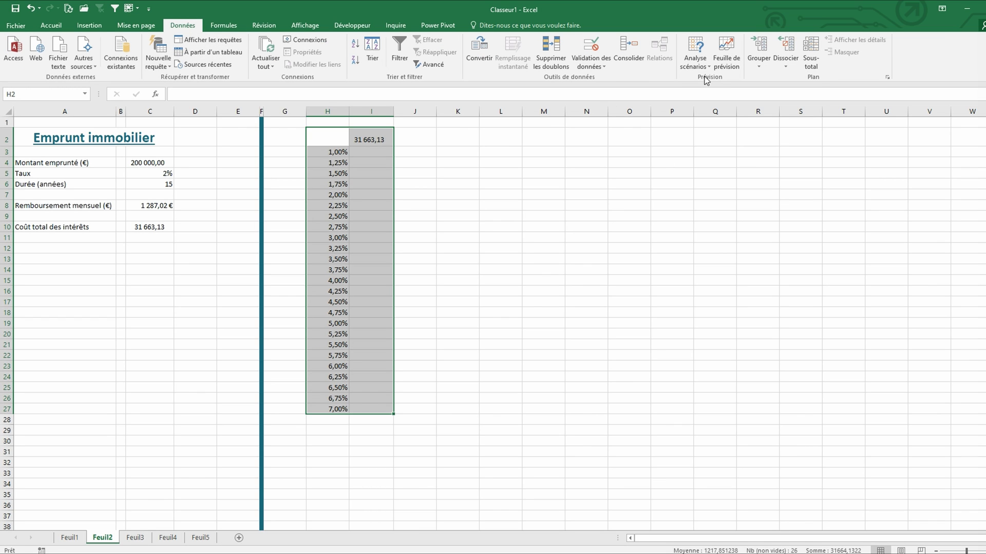
pyautogui.click(699, 64)
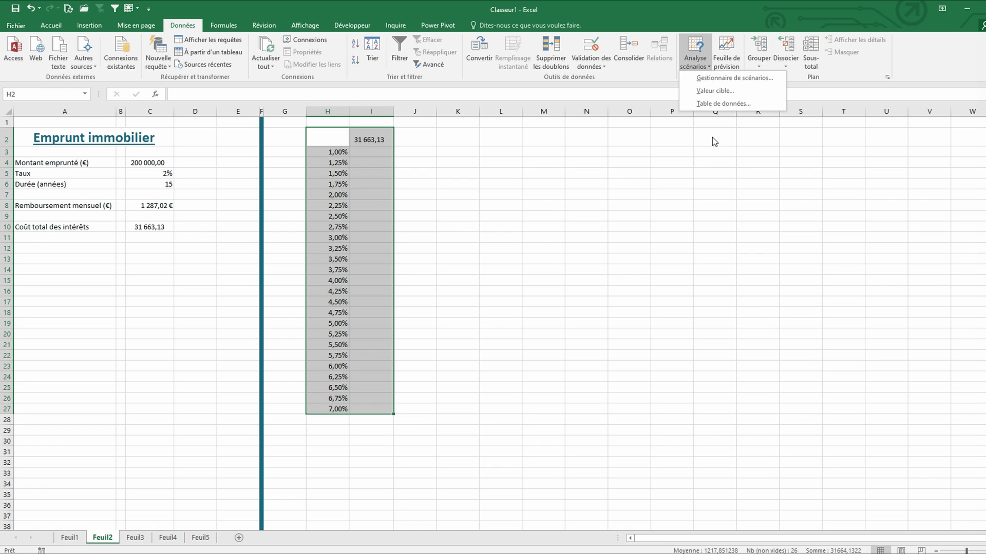
pyautogui.click(721, 104)
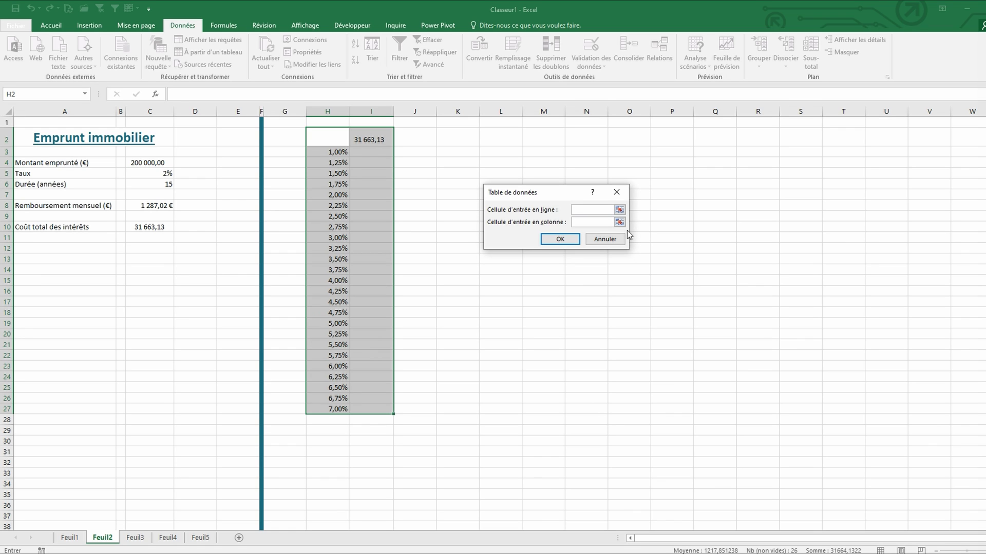
pyautogui.click(600, 222)
pyautogui.click(161, 173)
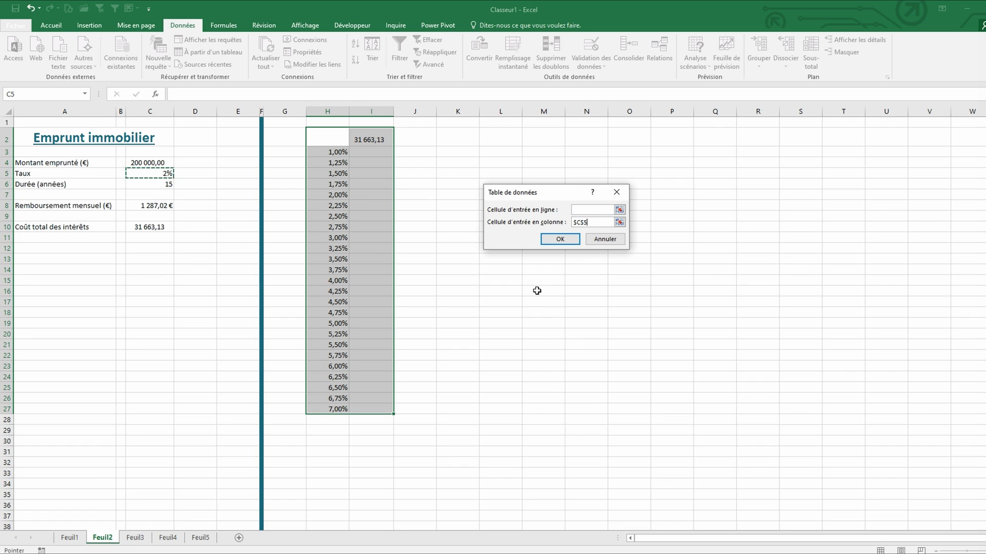
pyautogui.click(559, 239)
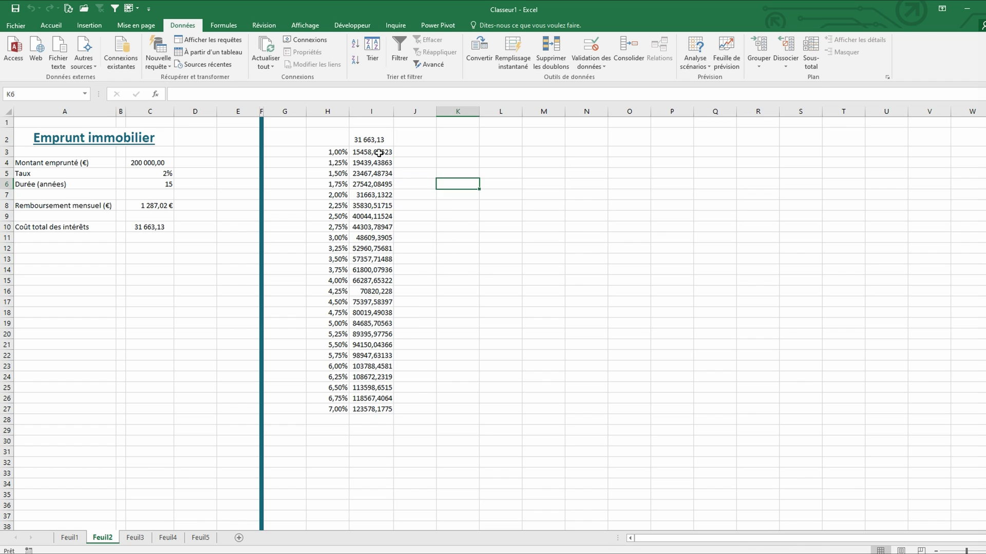
pyautogui.moveTo(378, 152); pyautogui.dragTo(380, 409)
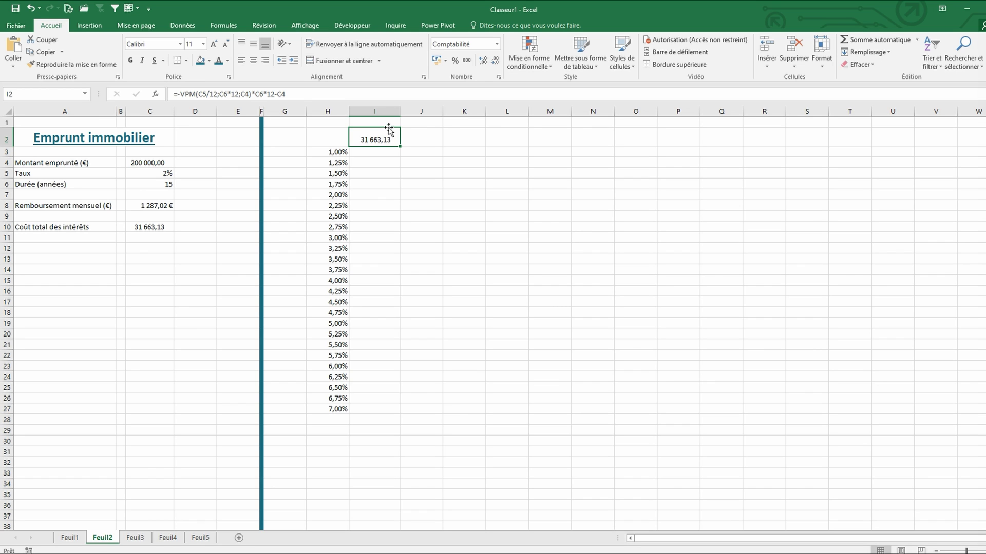
# - Move the interest formula from I2 to H2 and autofit column H
pyautogui.moveTo(389, 133); pyautogui.dragTo(339, 136)
pyautogui.click(434, 174)
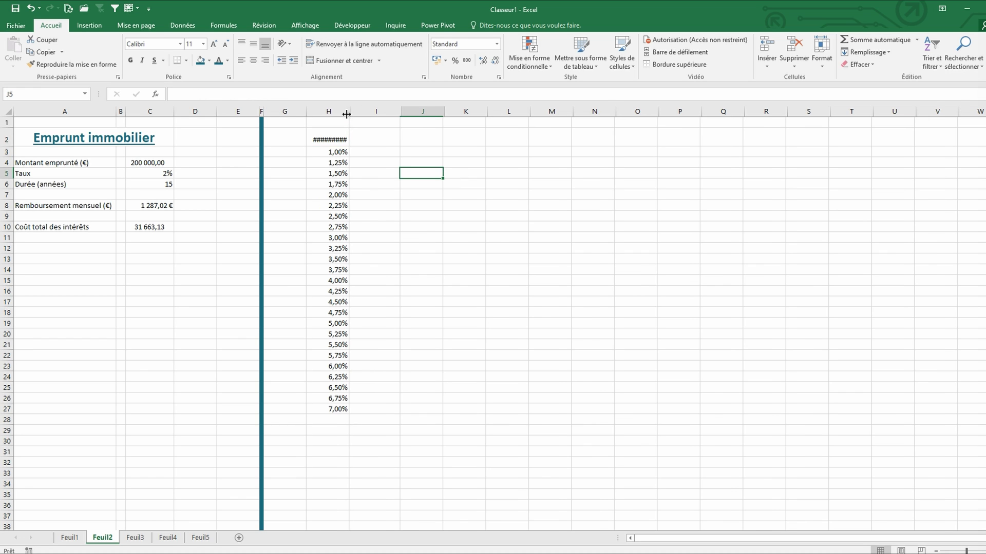
pyautogui.doubleClick(349, 111)
# - Enter durations 5, 7, 10, 12, 15, 20 and 25 across I2:O2, then select H2:O27
pyautogui.click(391, 167)
pyautogui.press('Up')
pyautogui.press('Up')
pyautogui.press('Up')
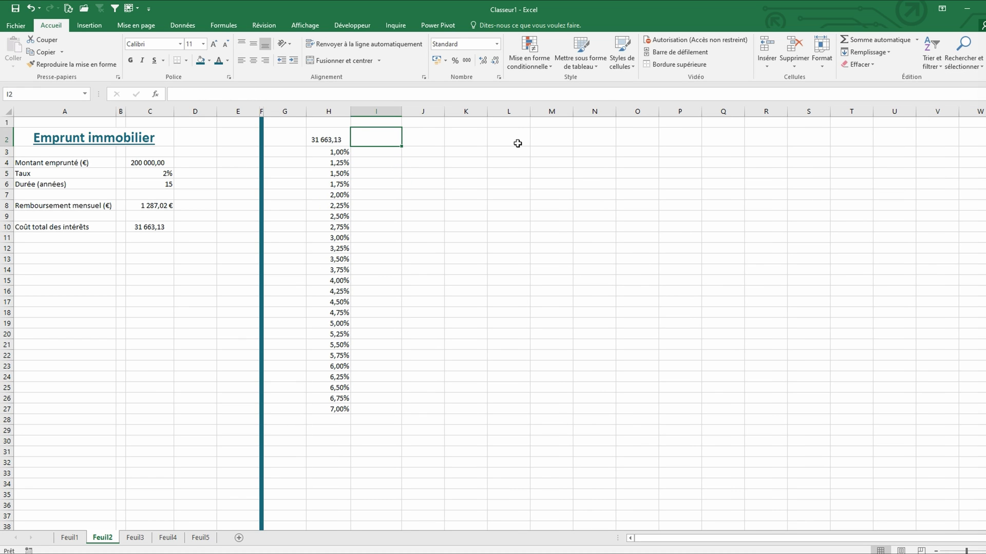
pyautogui.write('5')
pyautogui.press('Tab')
pyautogui.write('7')
pyautogui.press('Tab')
pyautogui.write('10')
pyautogui.press('Tab')
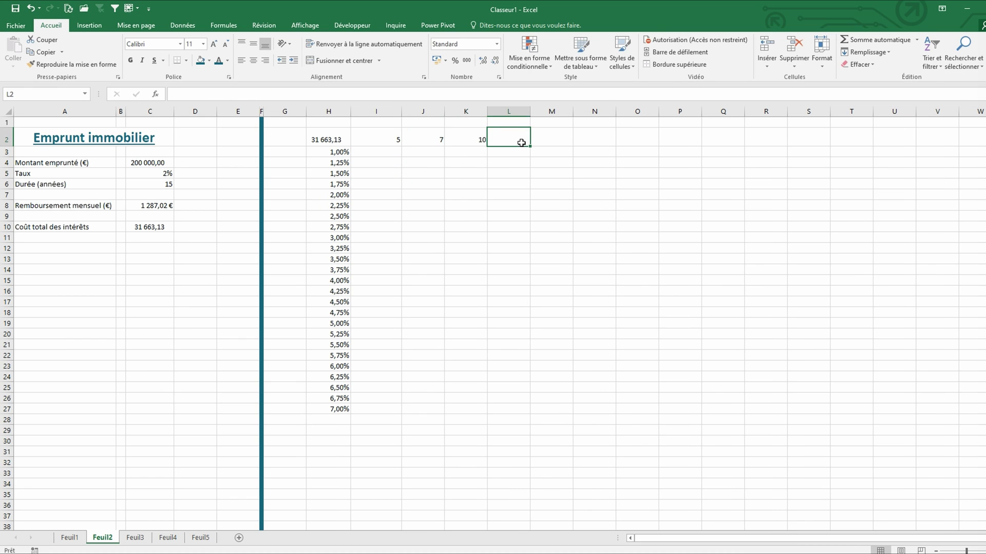
pyautogui.write('12')
pyautogui.press('Tab')
pyautogui.write('15')
pyautogui.press('Tab')
pyautogui.write('2025')
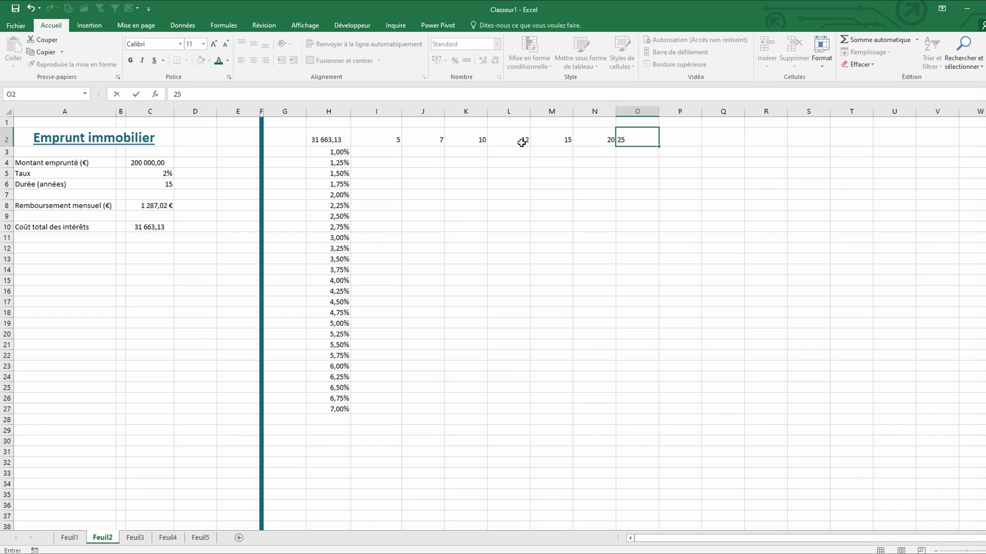
pyautogui.click(593, 215)
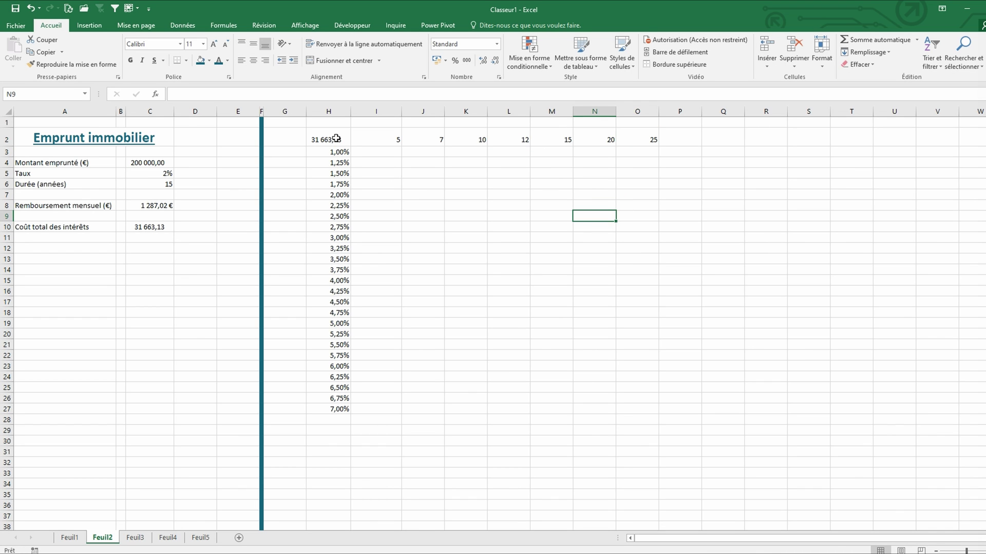
pyautogui.moveTo(333, 138); pyautogui.dragTo(634, 412)
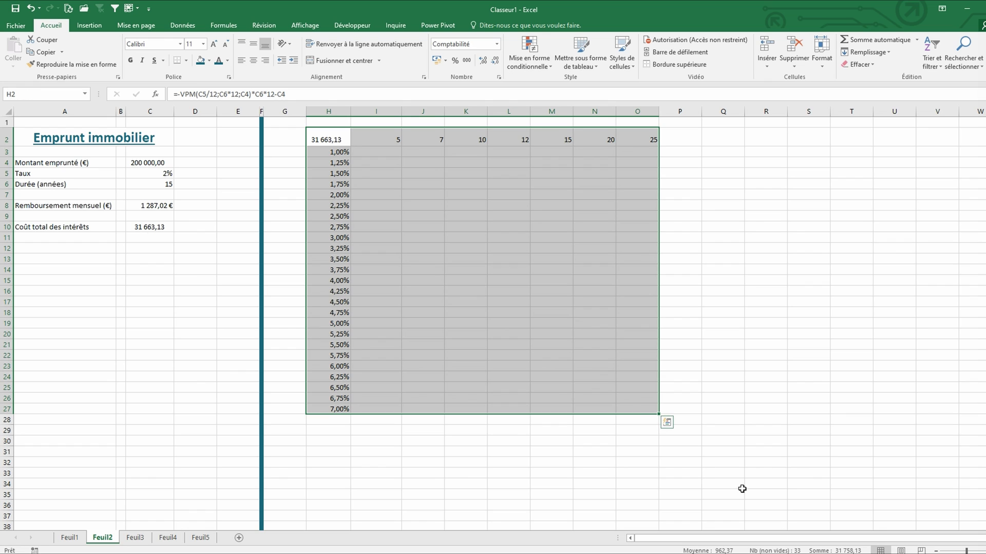
# - Create a data table with row input C6 and column input C5, then select I3:O27
pyautogui.click(190, 26)
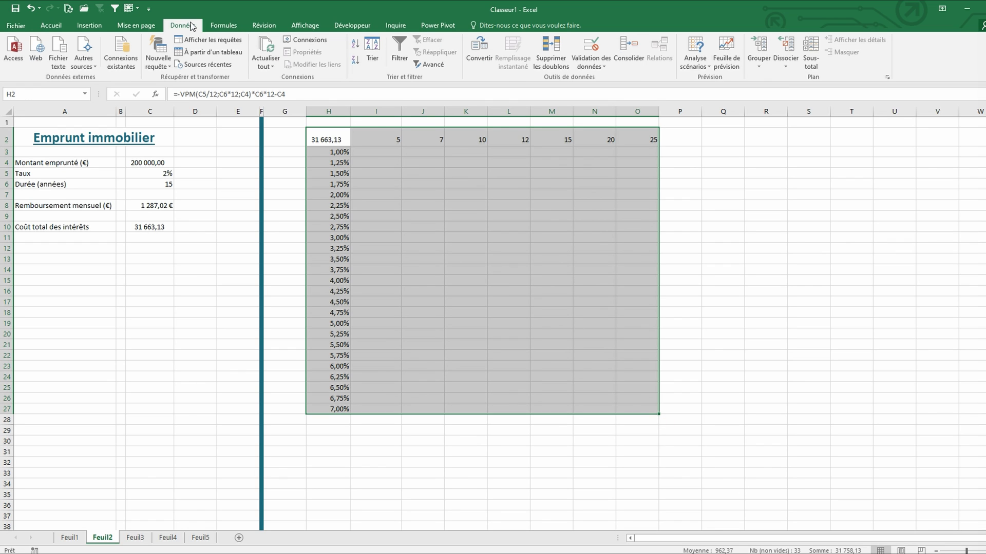
pyautogui.click(698, 62)
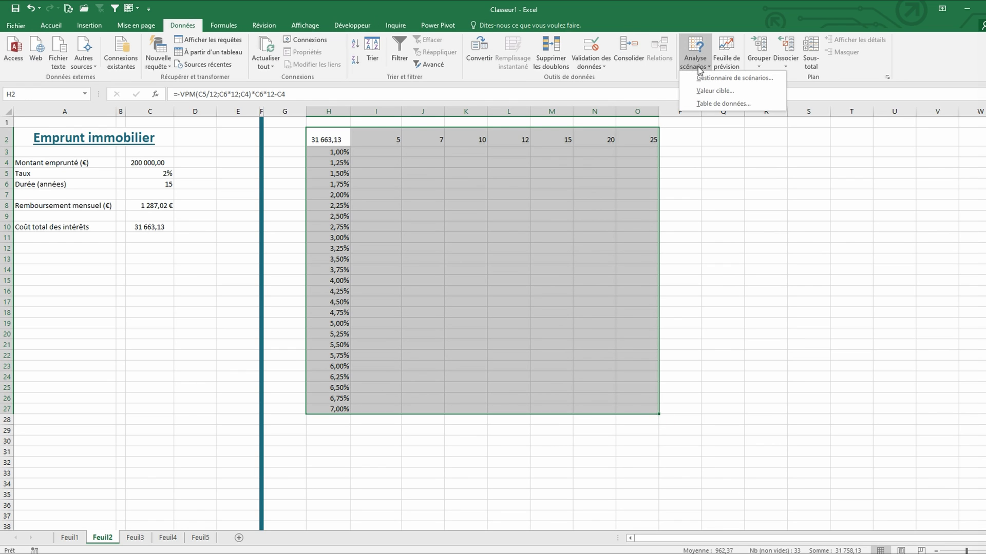
pyautogui.click(724, 104)
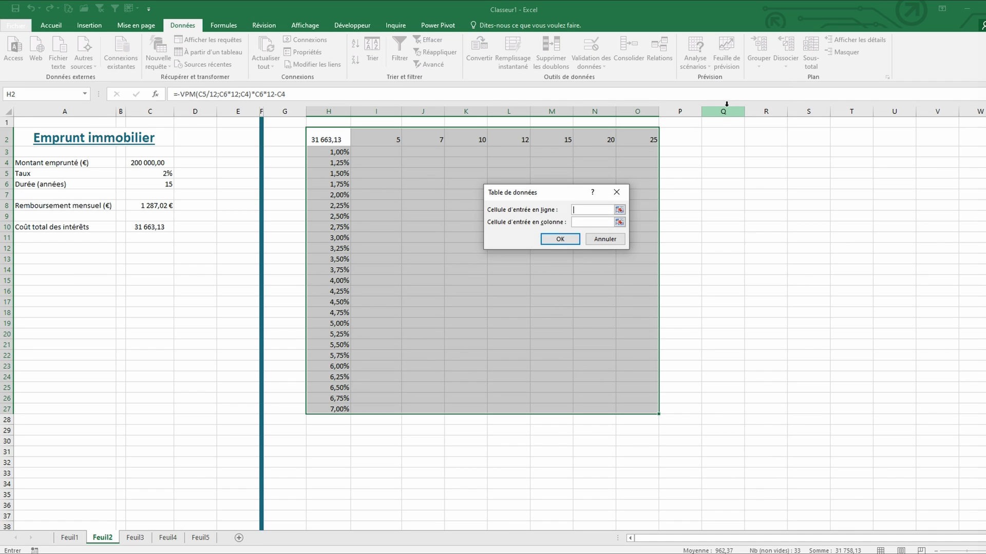
pyautogui.click(606, 222)
pyautogui.click(159, 176)
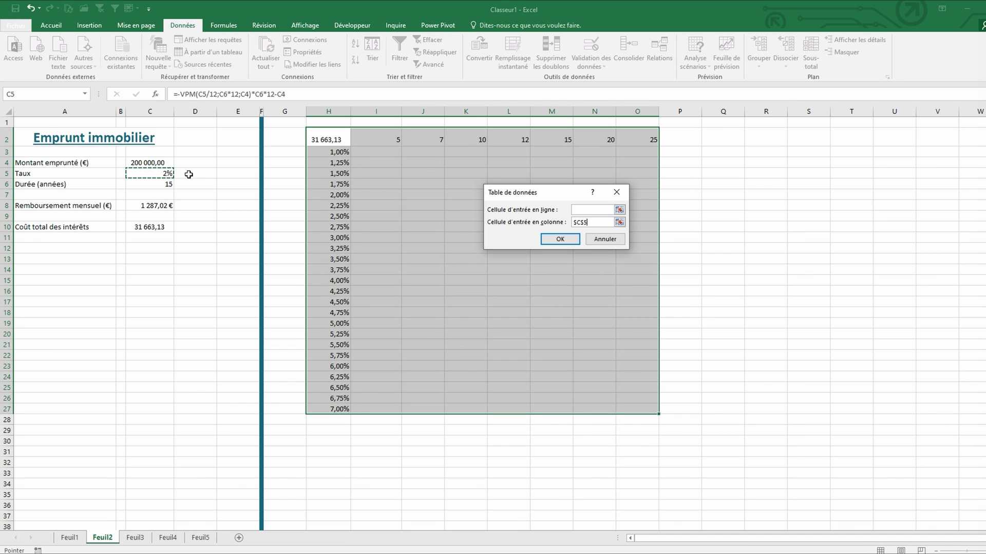
pyautogui.click(576, 209)
pyautogui.click(166, 184)
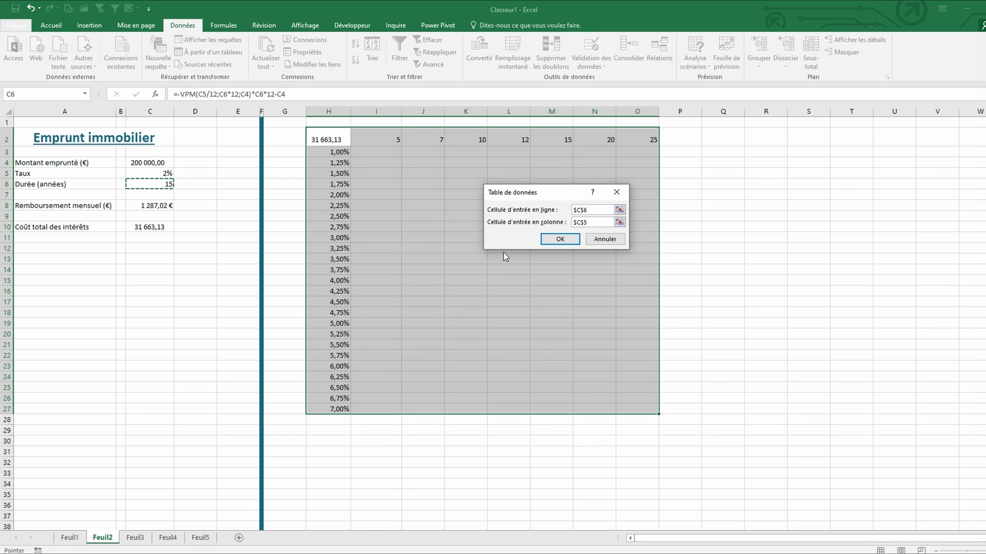
pyautogui.click(562, 240)
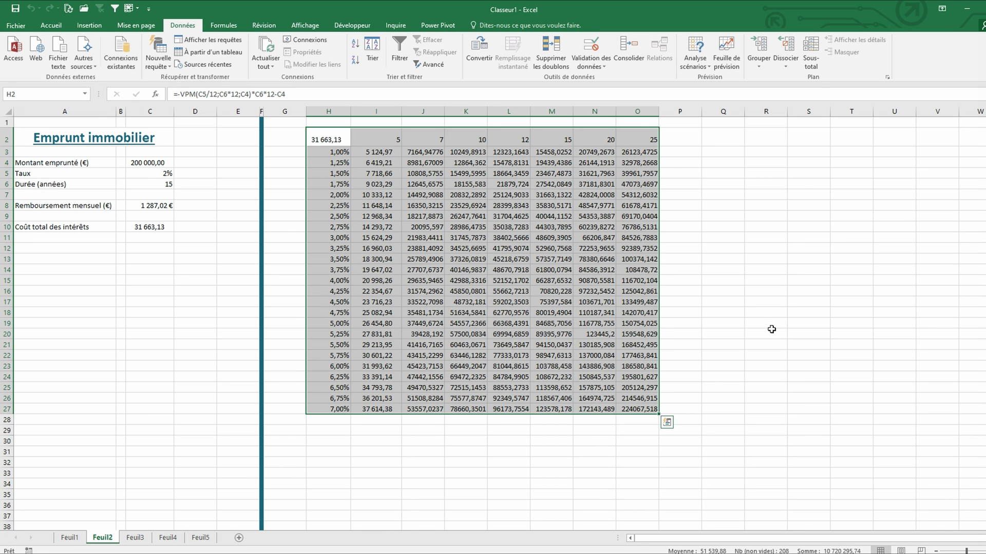
pyautogui.click(513, 208)
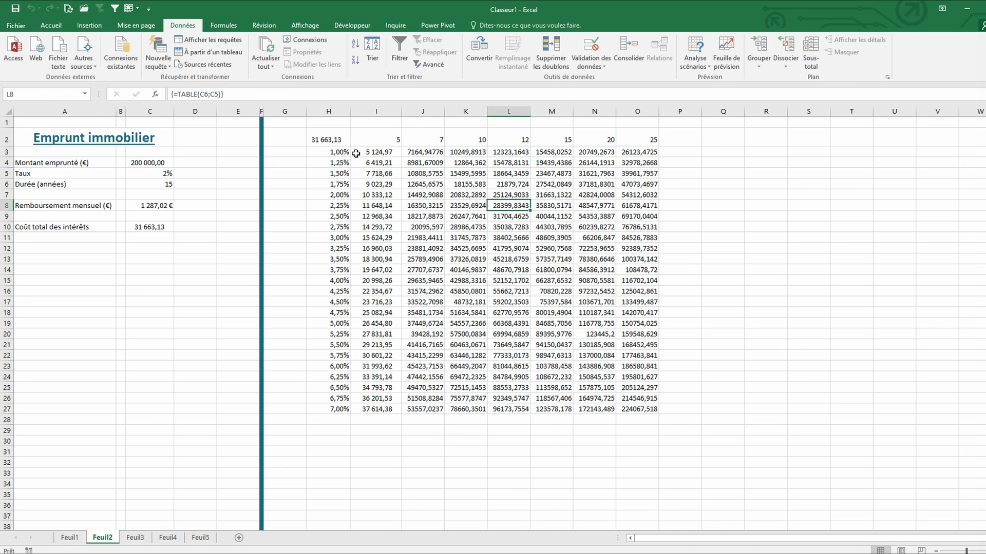
pyautogui.moveTo(376, 152); pyautogui.dragTo(635, 407)
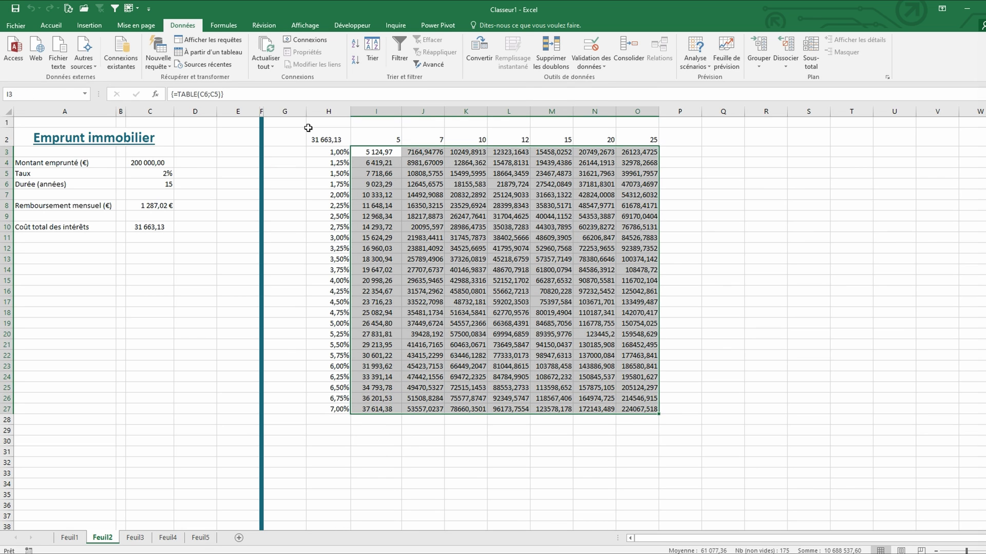